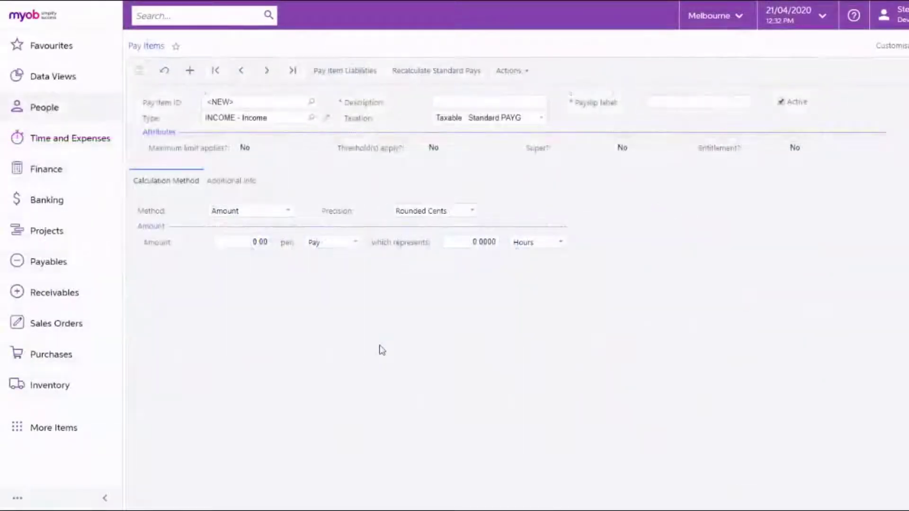
Browse the existing pay items, searching for 'unused'
{"action": "left_click", "coordinate": [310, 102]}
{"action": "type", "text": "unused"}
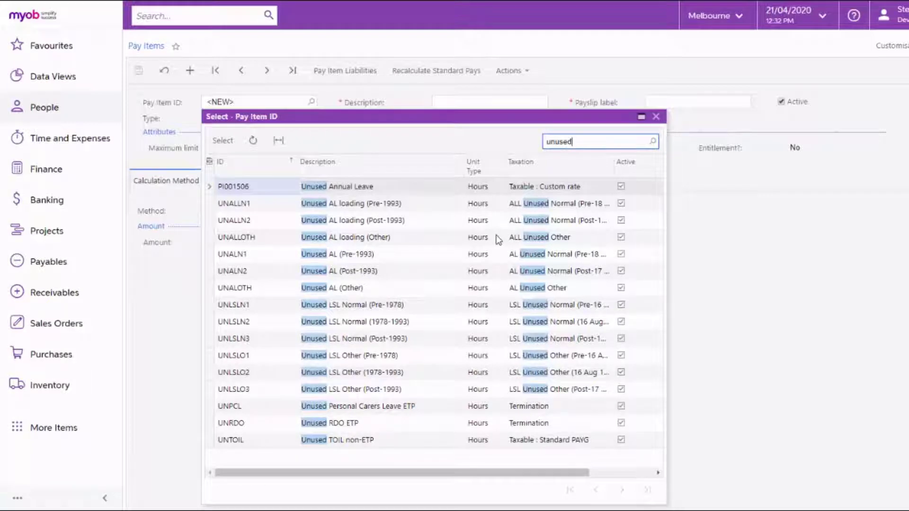
{"action": "left_click", "coordinate": [400, 101]}
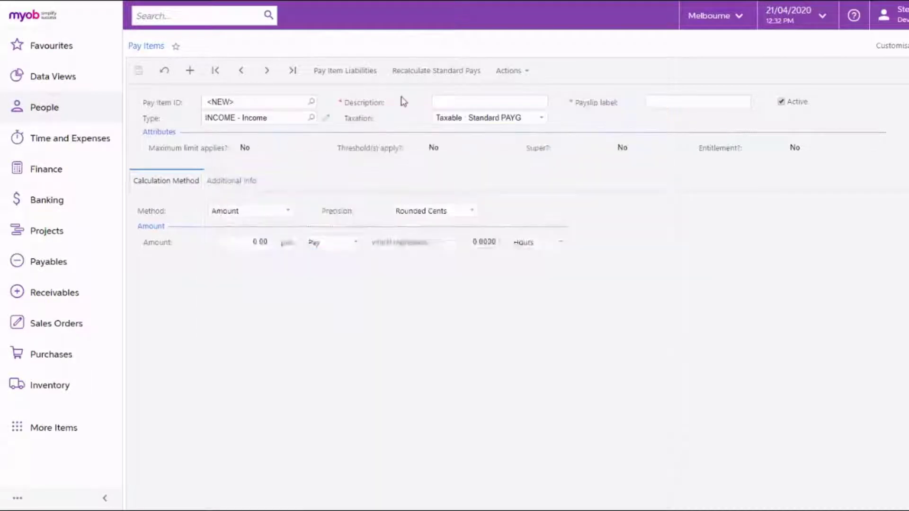
Set the pay item type to UNUSED LEAVE and method to Rated, then review the taxation options
{"action": "left_click", "coordinate": [311, 117]}
{"action": "double_click", "coordinate": [397, 428]}
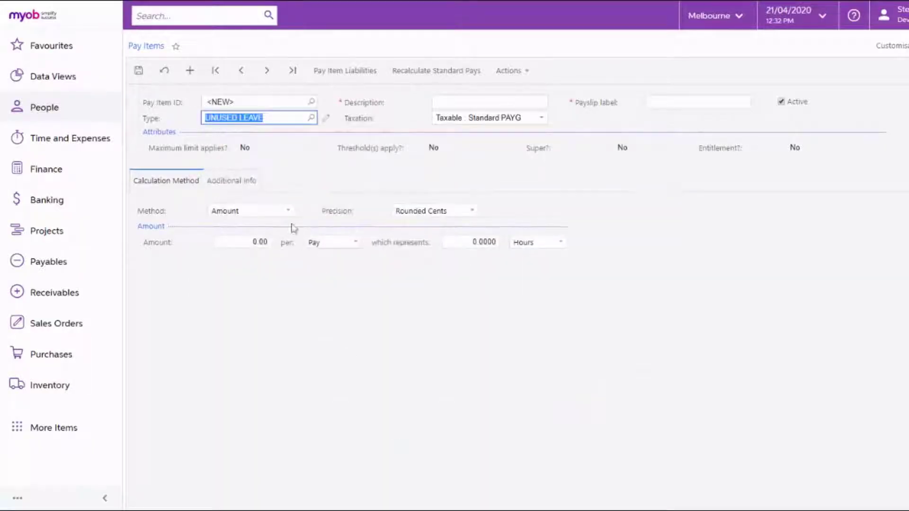
{"action": "left_click", "coordinate": [286, 211]}
{"action": "left_click", "coordinate": [227, 235]}
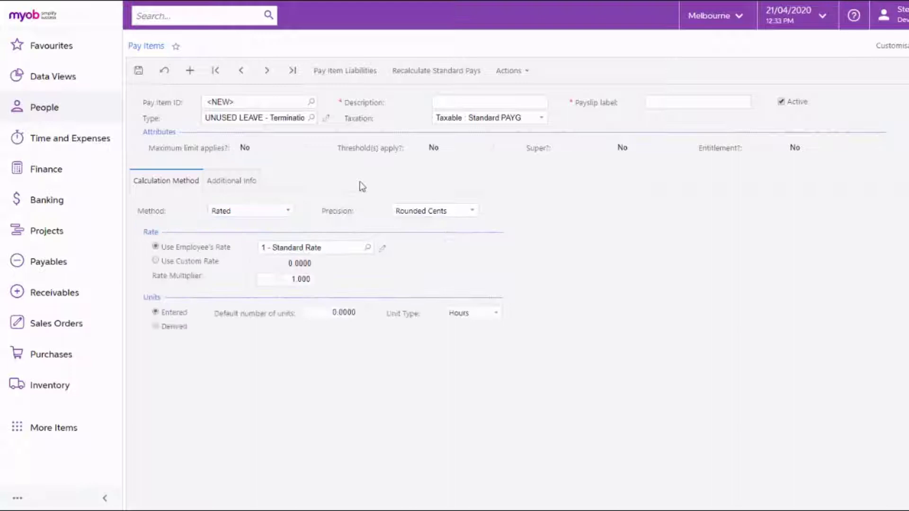
{"action": "left_click", "coordinate": [541, 118]}
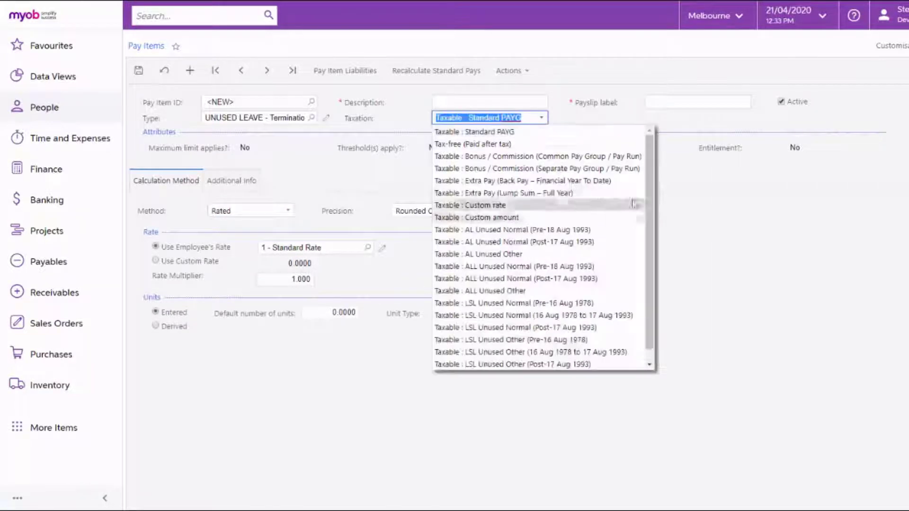
{"action": "scroll", "coordinate": [644, 241], "scroll_direction": "down", "scroll_amount": 1}
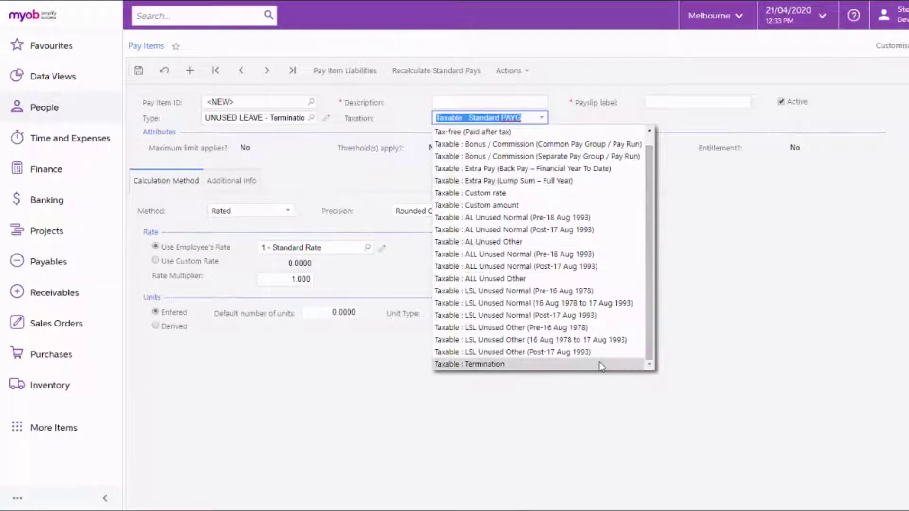
{"action": "scroll", "coordinate": [617, 274], "scroll_direction": "up", "scroll_amount": 1}
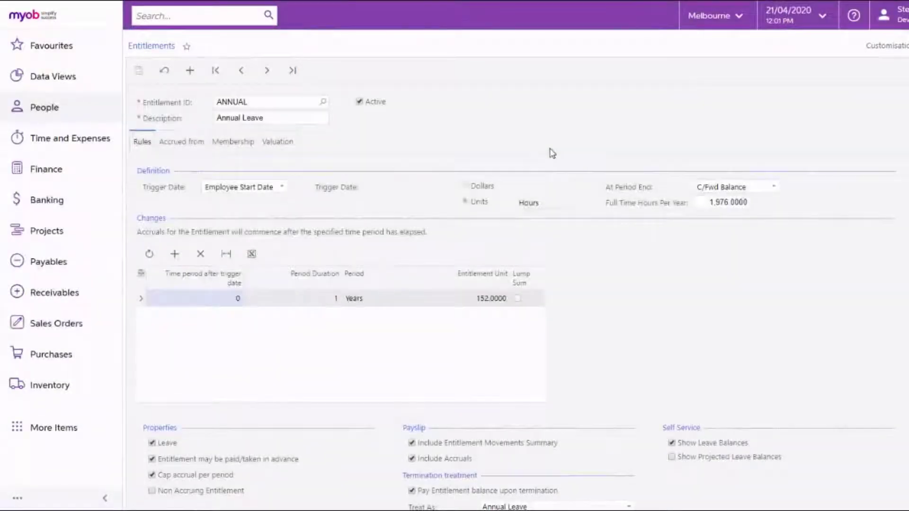
Make Annual Leave treated as Other on termination, leaving its Pay Item empty
{"action": "scroll", "coordinate": [549, 166], "scroll_direction": "down", "scroll_amount": 1}
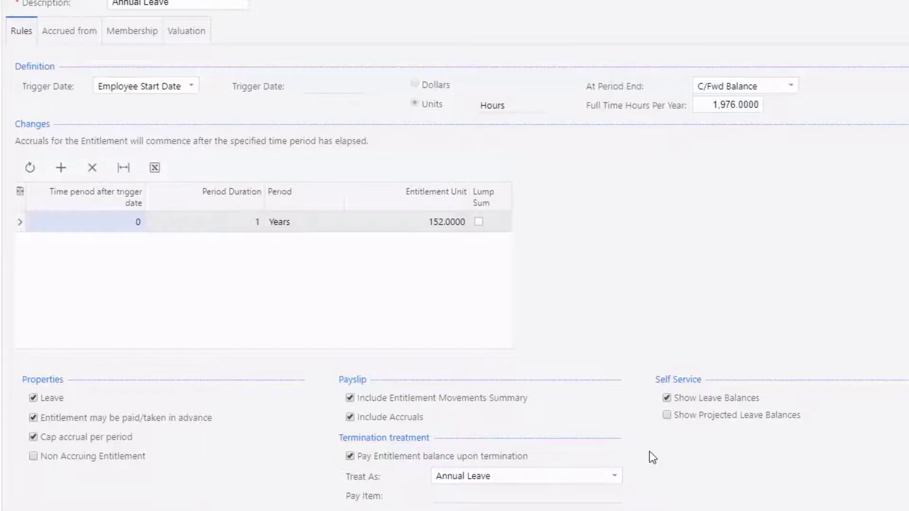
{"action": "left_click", "coordinate": [614, 477]}
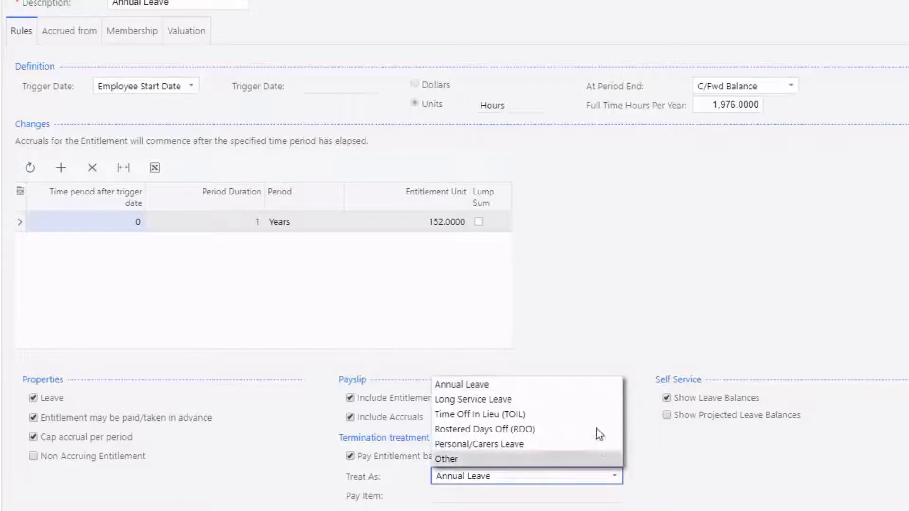
{"action": "left_click", "coordinate": [566, 458]}
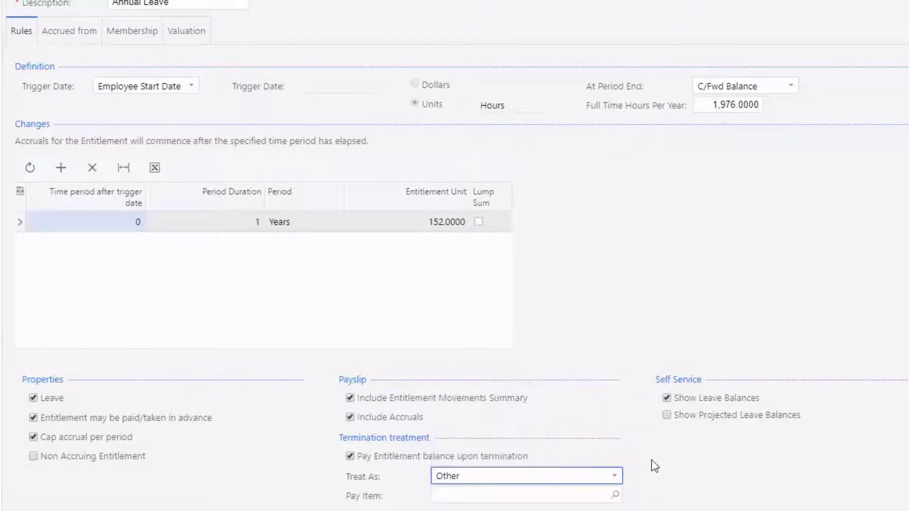
{"action": "left_click", "coordinate": [560, 494]}
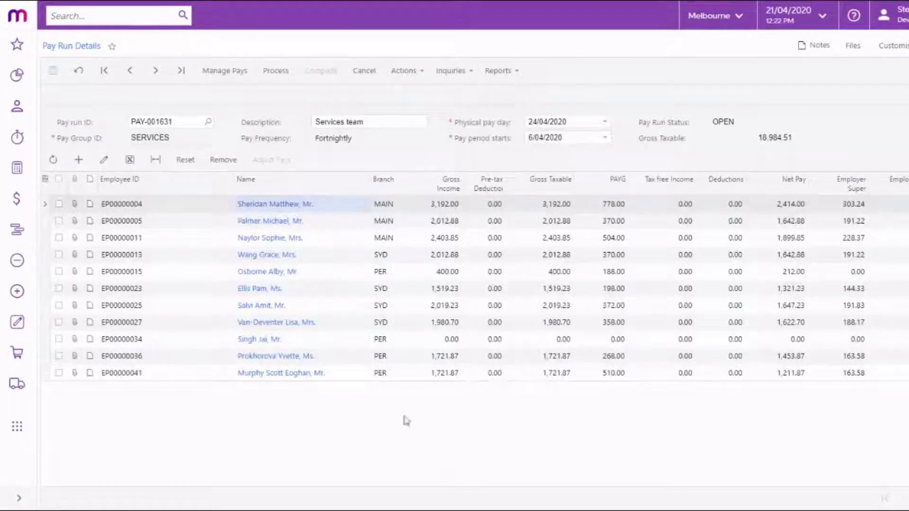
Start a termination for the employee's current pay, accepting the leave payments warning
{"action": "left_click", "coordinate": [295, 223]}
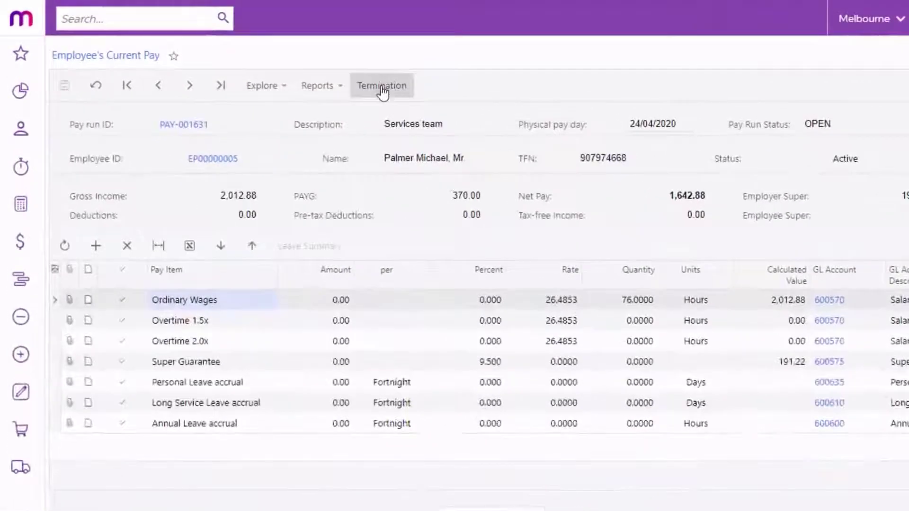
{"action": "left_click", "coordinate": [381, 87]}
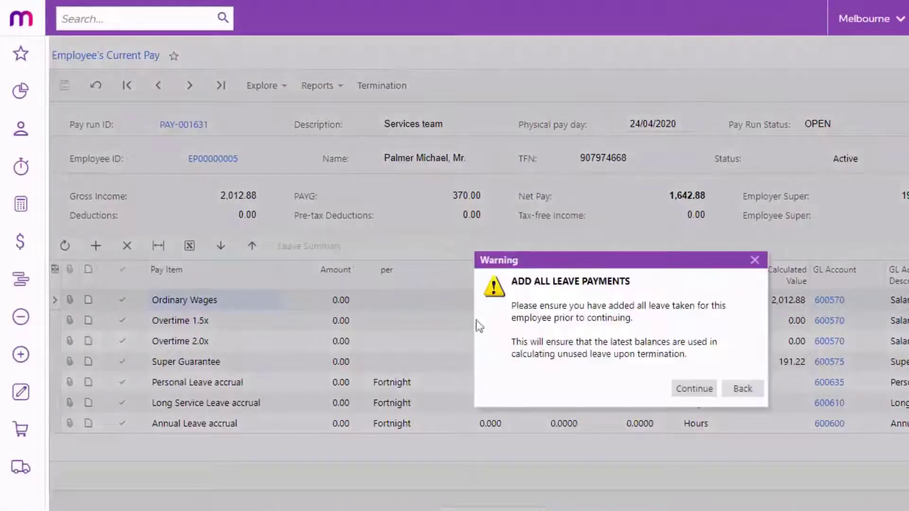
{"action": "left_click", "coordinate": [690, 389]}
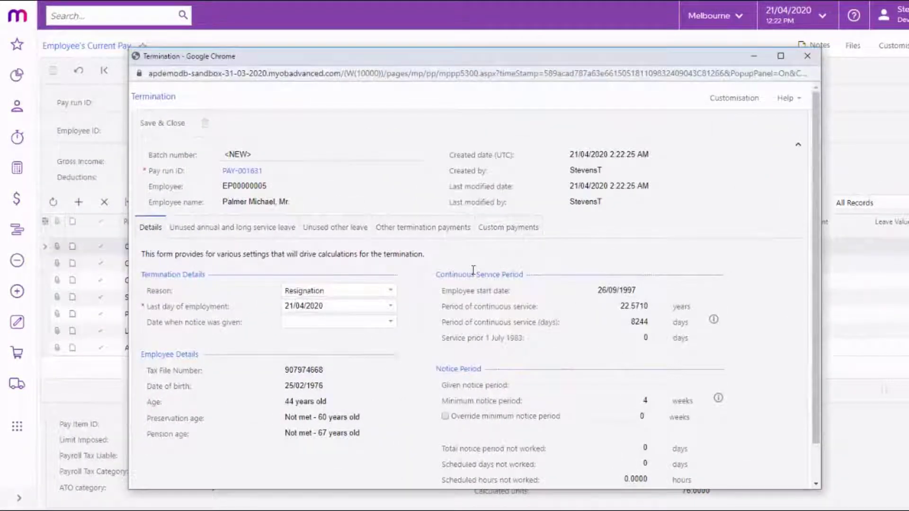
Record notice given on 1 April 2020 and set the termination reason to Genuine Redundancy
{"action": "left_click", "coordinate": [390, 291]}
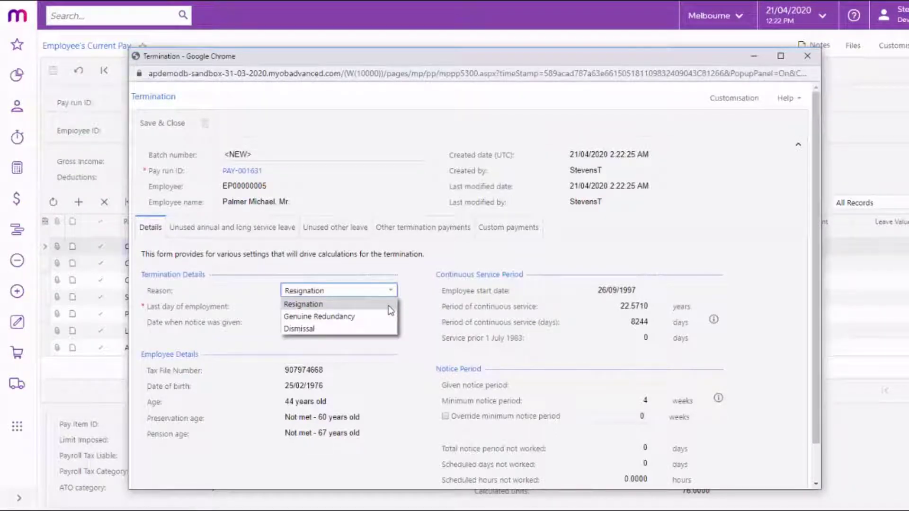
{"action": "left_click", "coordinate": [389, 307]}
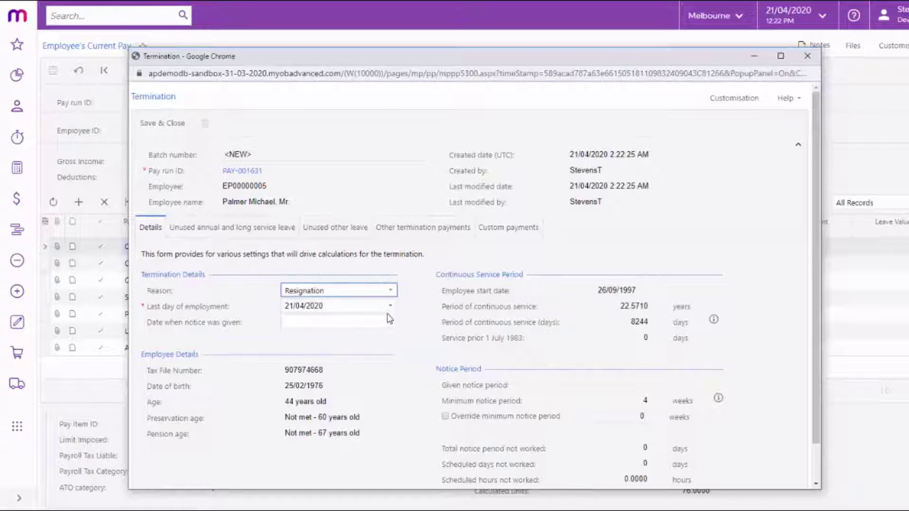
{"action": "left_click", "coordinate": [392, 322]}
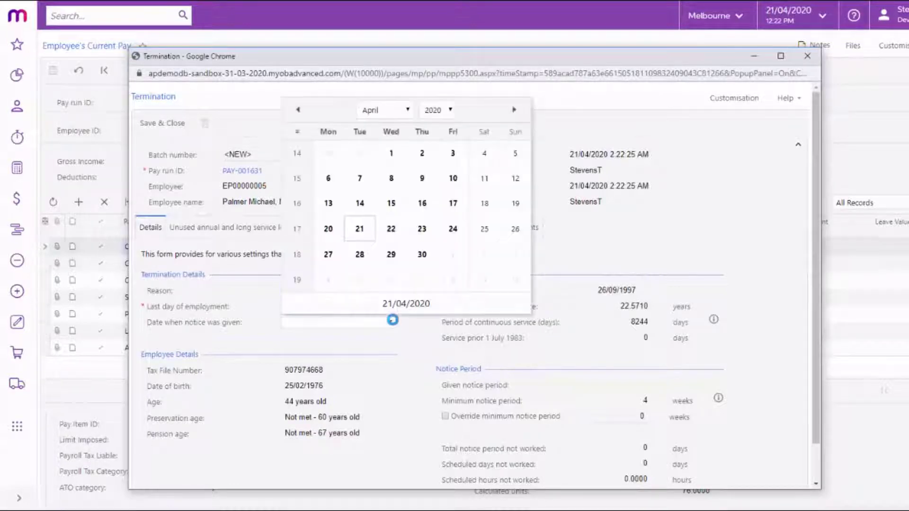
{"action": "left_click", "coordinate": [391, 153]}
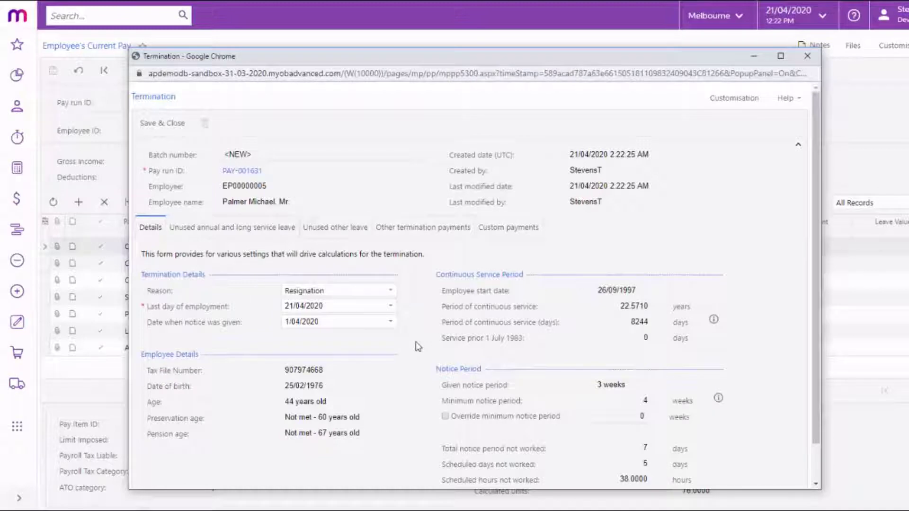
{"action": "scroll", "coordinate": [785, 344], "scroll_direction": "down", "scroll_amount": 2}
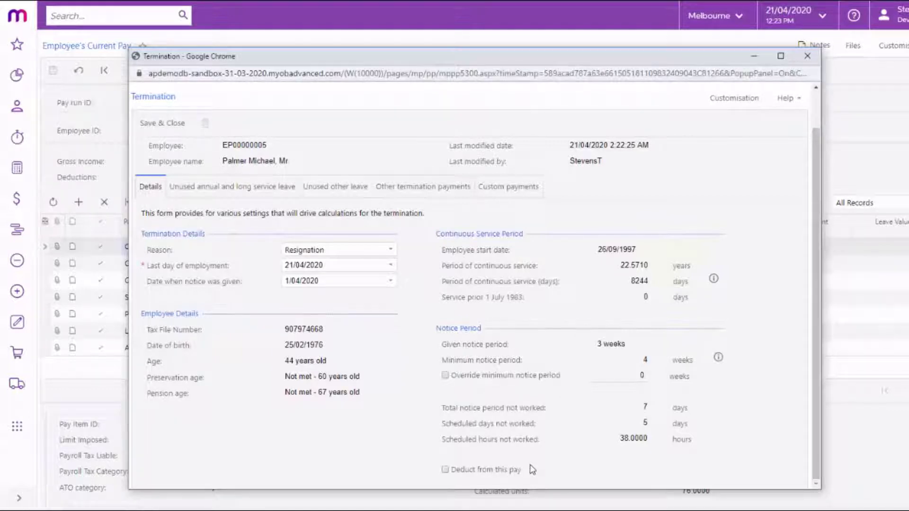
{"action": "left_click", "coordinate": [390, 250]}
{"action": "left_click", "coordinate": [358, 276]}
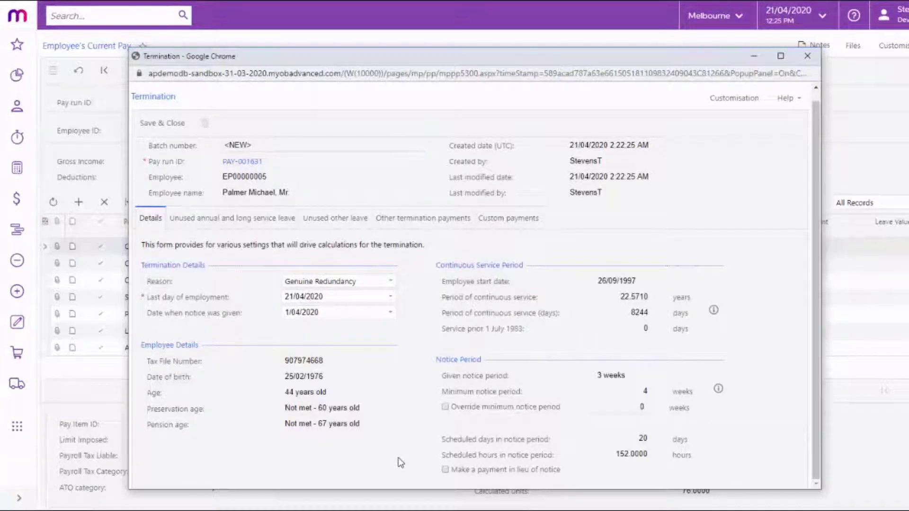
Review the unused annual, long service and other leave, then the 11,473.46 redundancy payment
{"action": "left_click", "coordinate": [272, 219]}
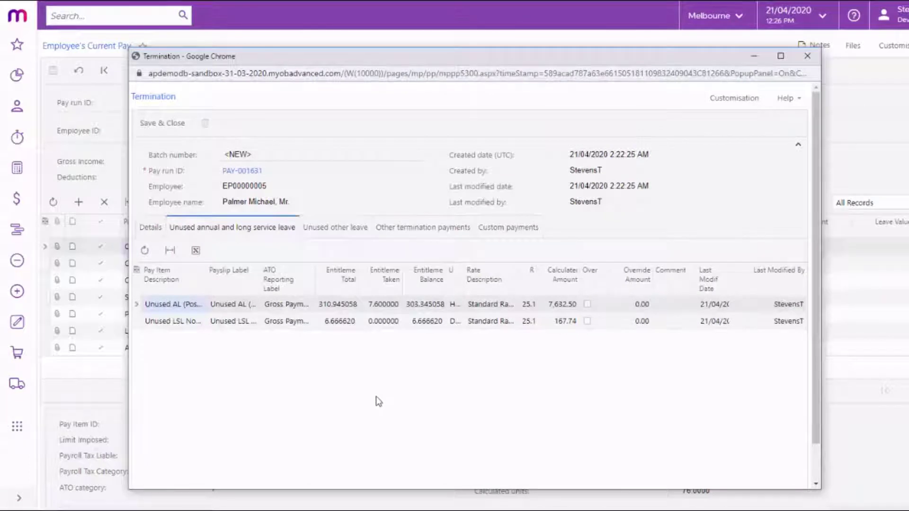
{"action": "left_click", "coordinate": [335, 227]}
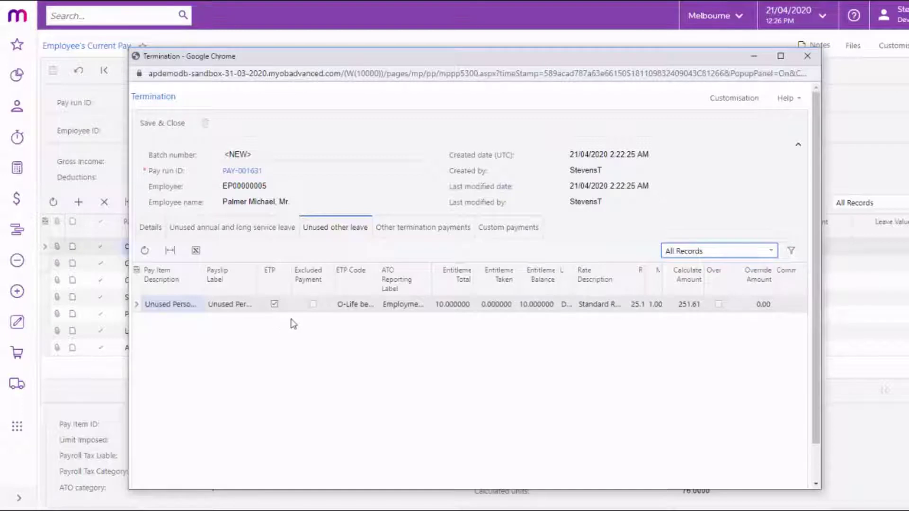
{"action": "left_click", "coordinate": [423, 229]}
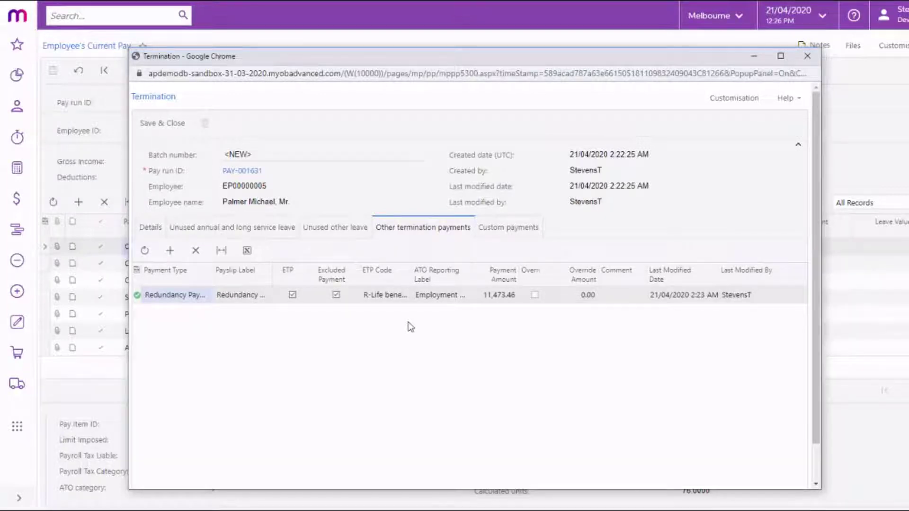
View the termination's custom payments, adding one blank custom payment line
{"action": "left_click", "coordinate": [520, 228]}
{"action": "left_click", "coordinate": [173, 252]}
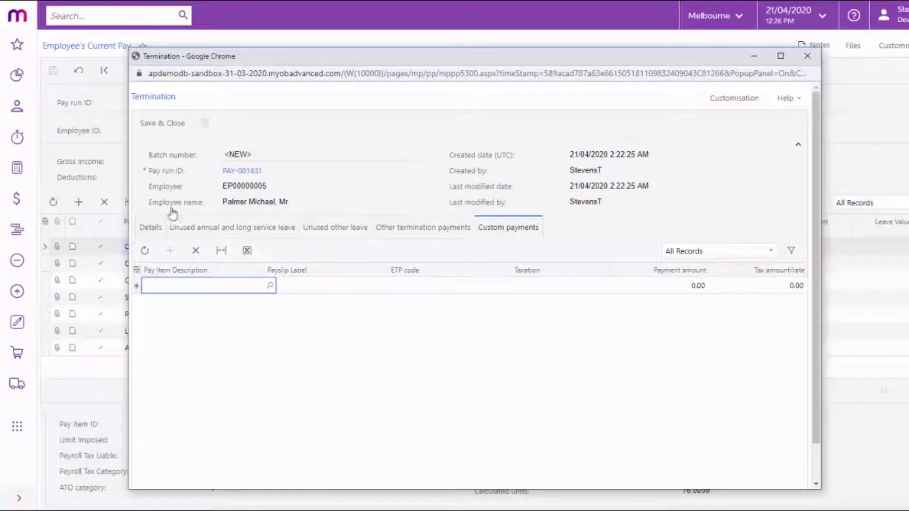
Save the termination and apply it to current pay, adding the 11,473.46 Redundancy Payment ETP
{"action": "left_click", "coordinate": [159, 124]}
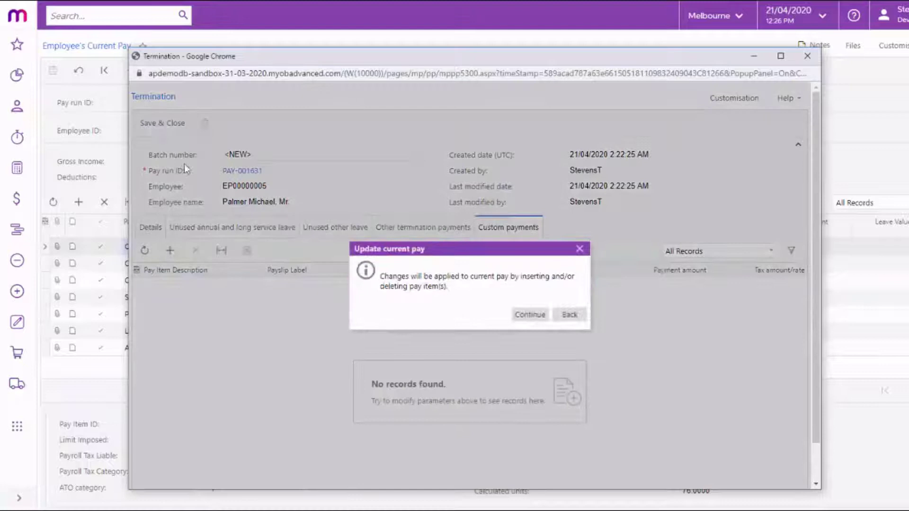
{"action": "left_click", "coordinate": [525, 314]}
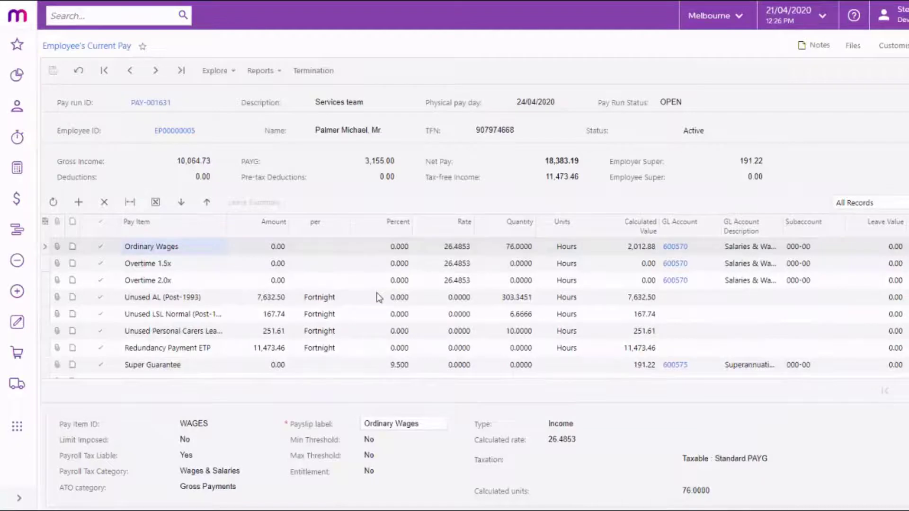
{"action": "scroll", "coordinate": [377, 298], "scroll_direction": "down", "scroll_amount": 2}
{"action": "scroll", "coordinate": [330, 295], "scroll_direction": "up", "scroll_amount": 2}
{"action": "left_click", "coordinate": [260, 71]}
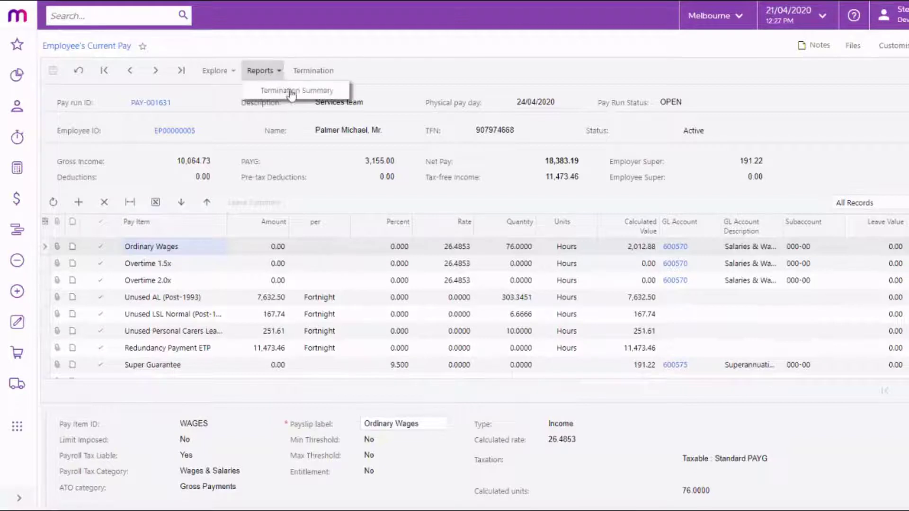
{"action": "left_click", "coordinate": [310, 94]}
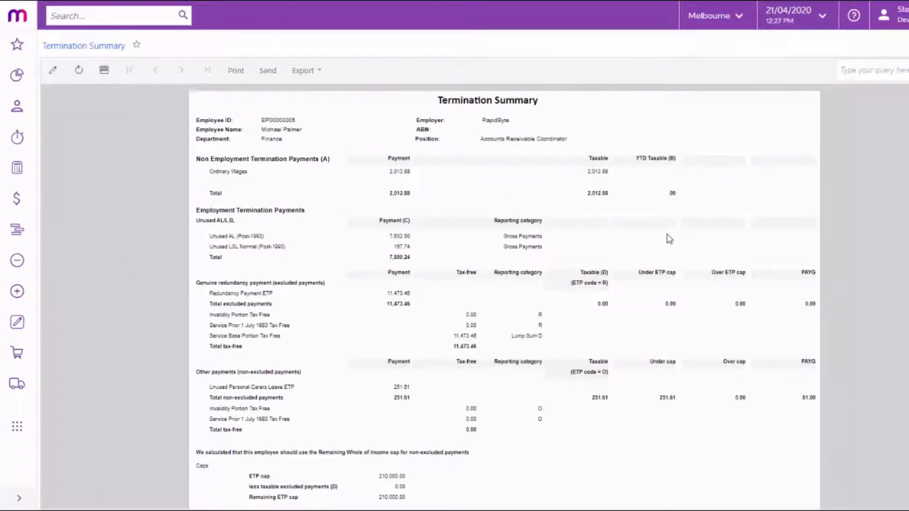
{"action": "scroll", "coordinate": [669, 239], "scroll_direction": "down", "scroll_amount": 4}
{"action": "scroll", "coordinate": [669, 238], "scroll_direction": "up", "scroll_amount": 4}
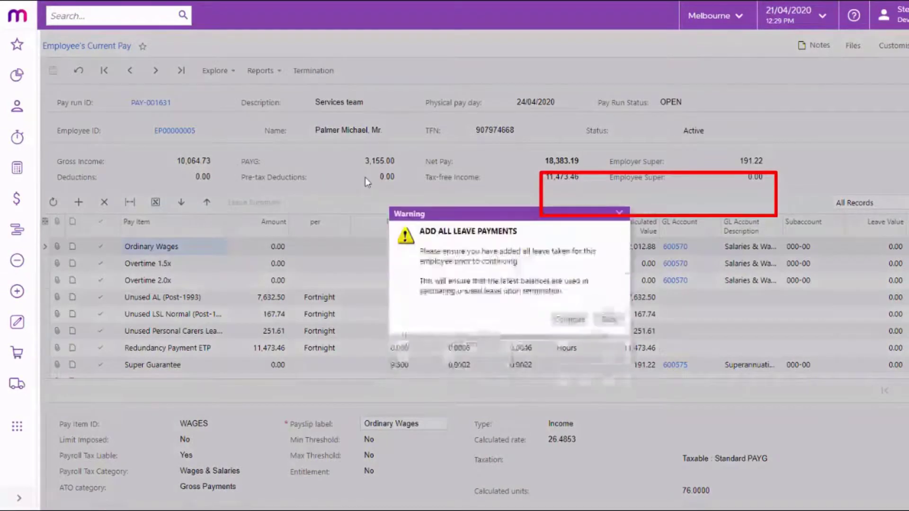
Reopen the saved Genuine Redundancy termination past the warning
{"action": "left_click", "coordinate": [563, 316]}
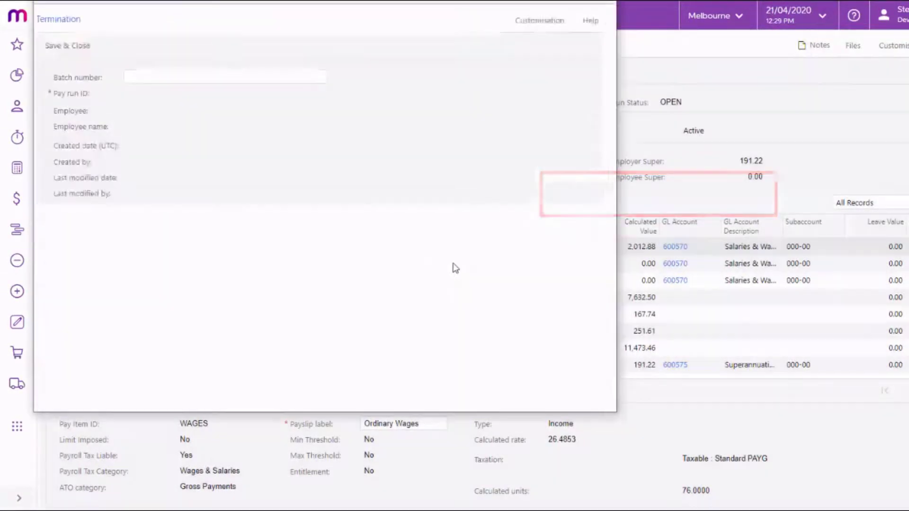